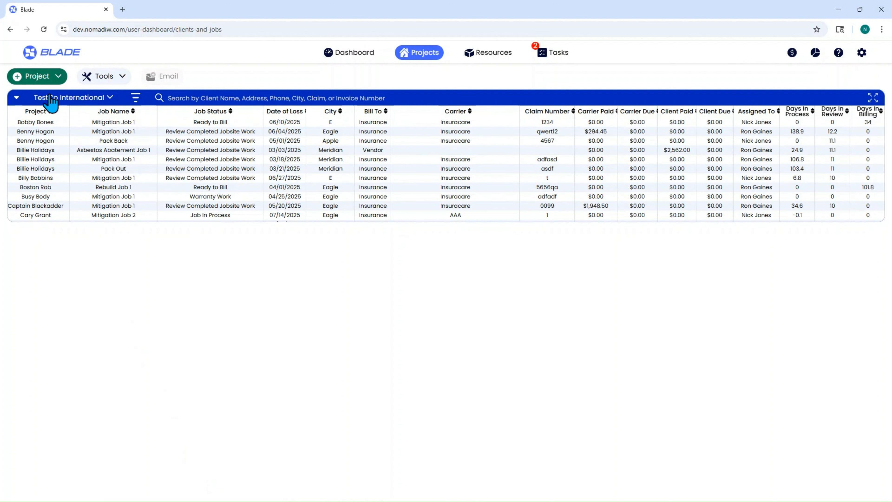
# Step: Start a new detailed project and select TestCo International as its company
pyautogui.click(57, 77)
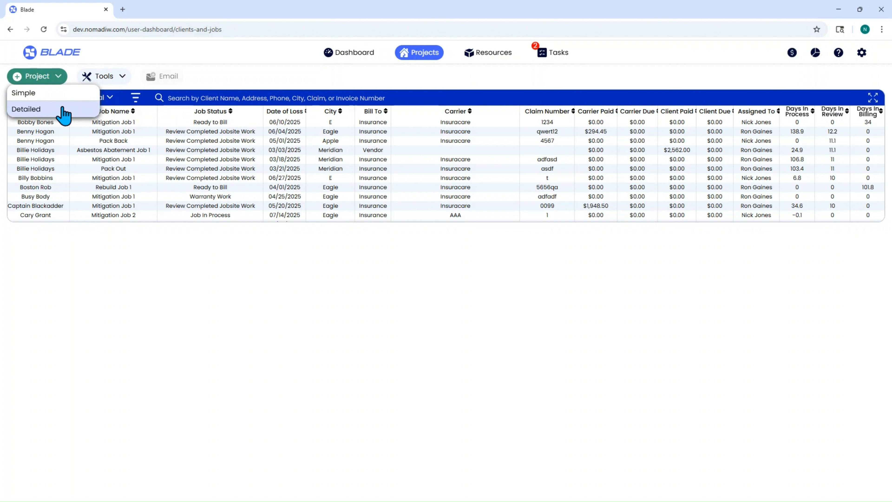
pyautogui.click(64, 99)
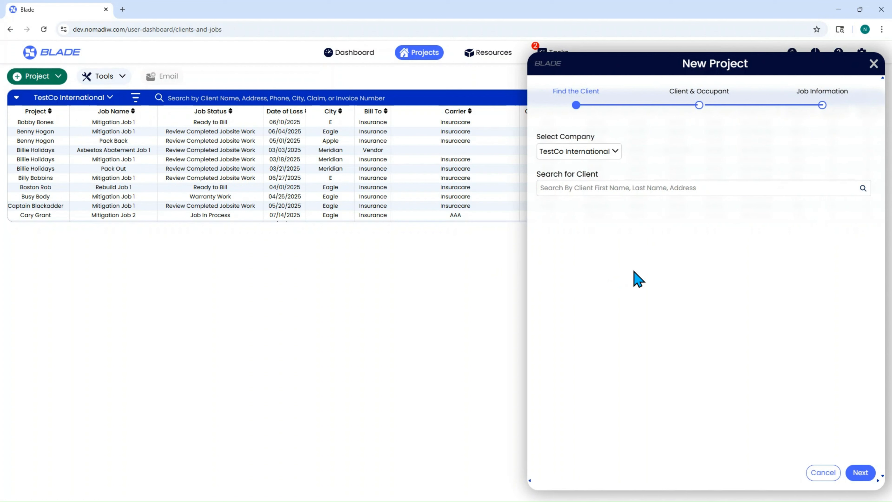
pyautogui.click(606, 151)
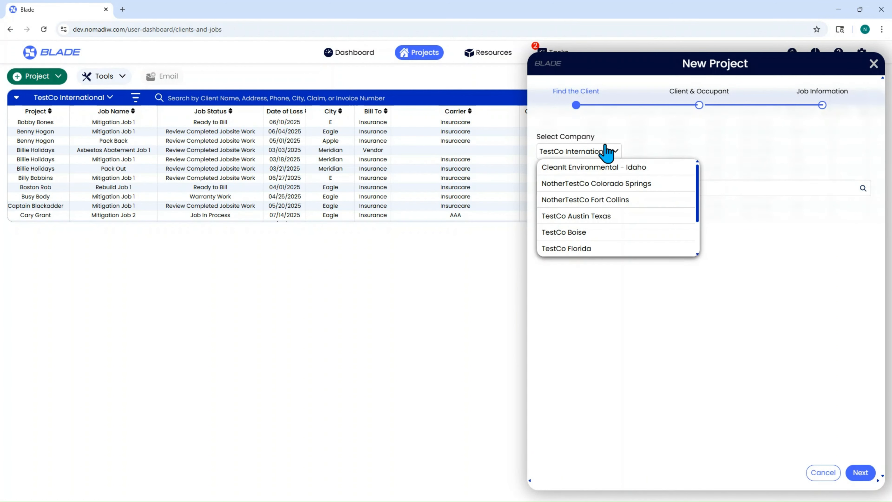
pyautogui.scroll(-2, 613, 195)
pyautogui.click(611, 233)
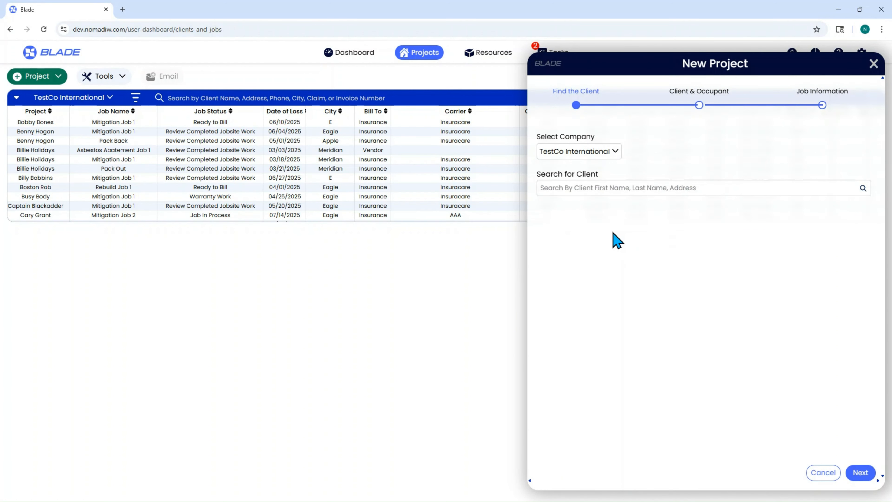
# Step: Search the existing clients by the beginning of a first name, and clear the search
pyautogui.click(594, 188)
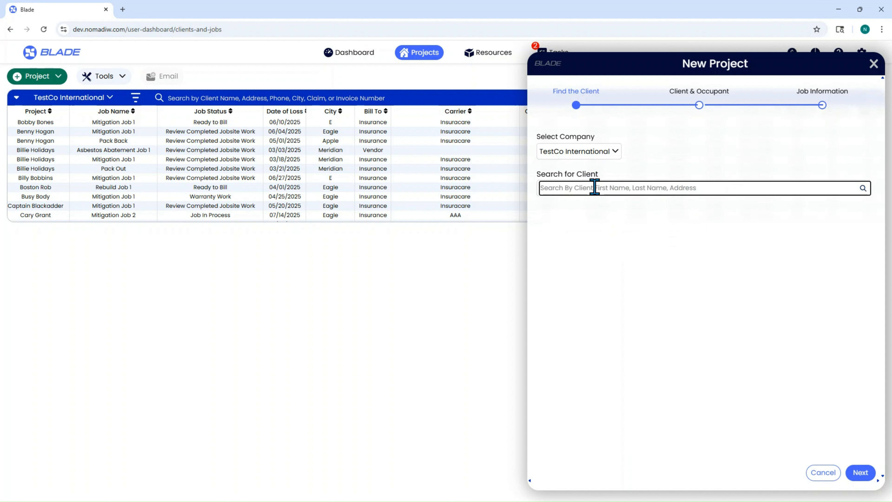
pyautogui.write('jer')
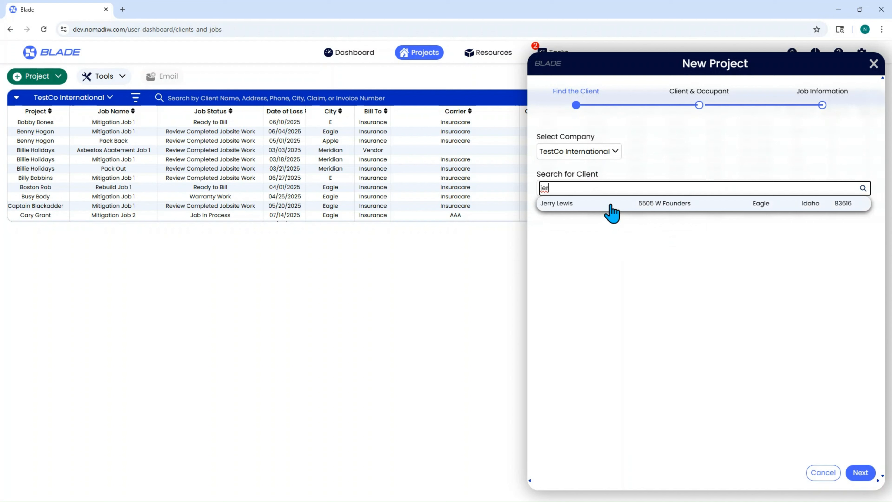
pyautogui.click(634, 176)
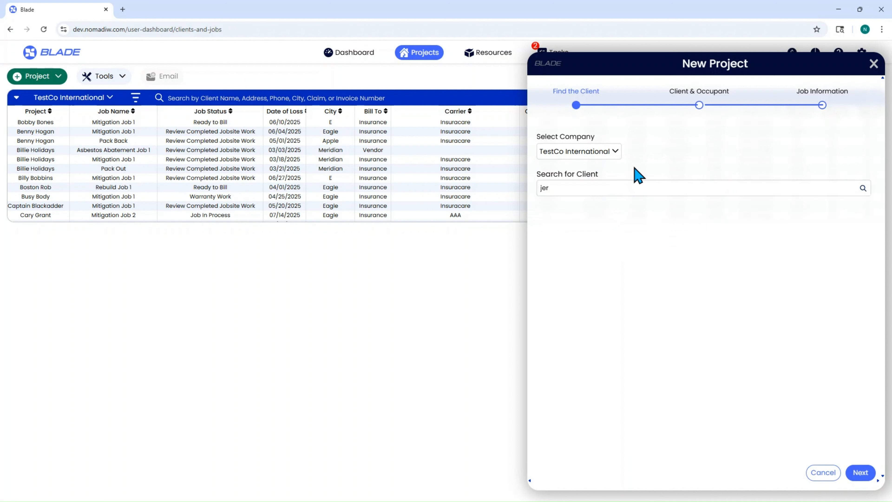
pyautogui.doubleClick(572, 191)
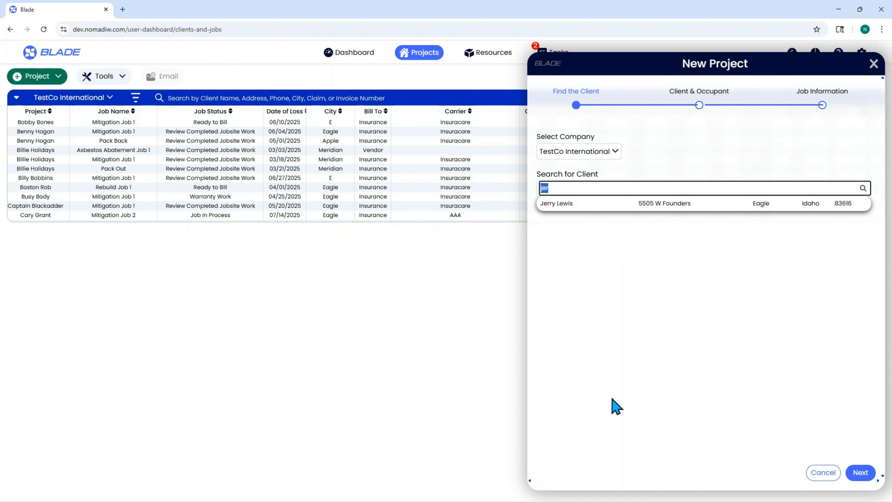
pyautogui.press('BackSpace')
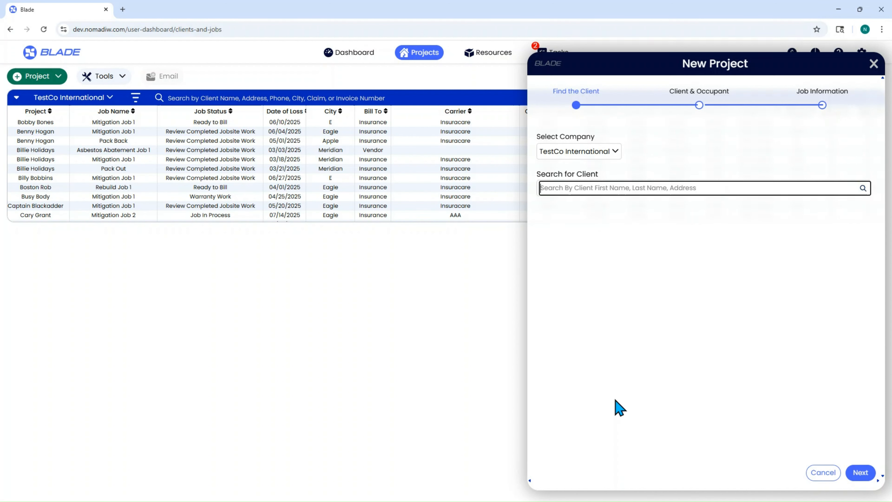
# Step: Continue without an existing client and enter the new client's name, cell phone, date of birth and address details
pyautogui.click(866, 475)
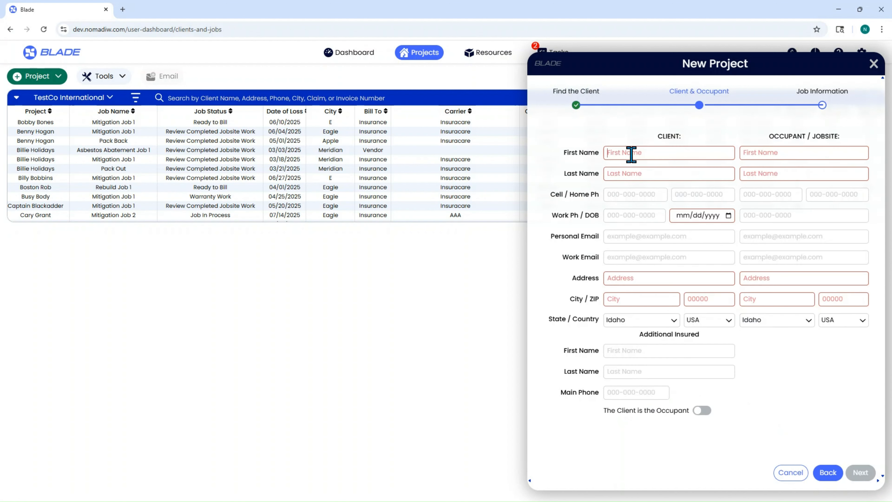
pyautogui.write('John')
pyautogui.write('Wayne')
pyautogui.press('Tab')
pyautogui.write('55')
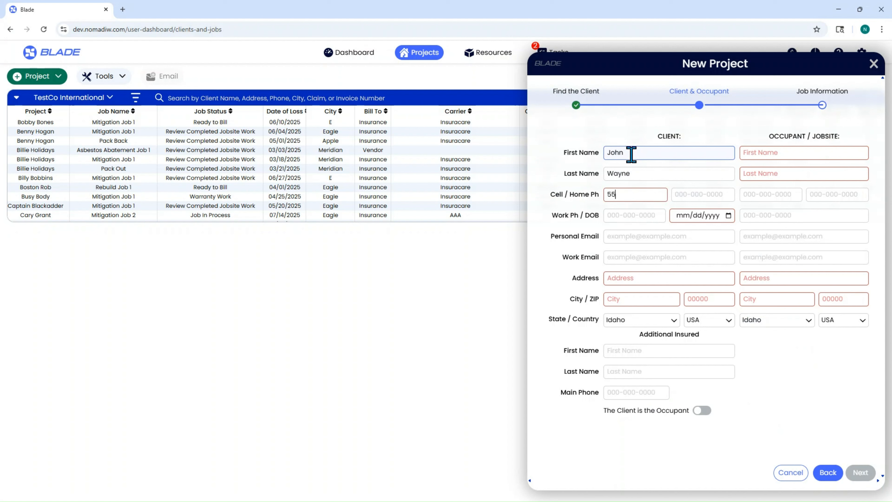
pyautogui.write('5-555-5555')
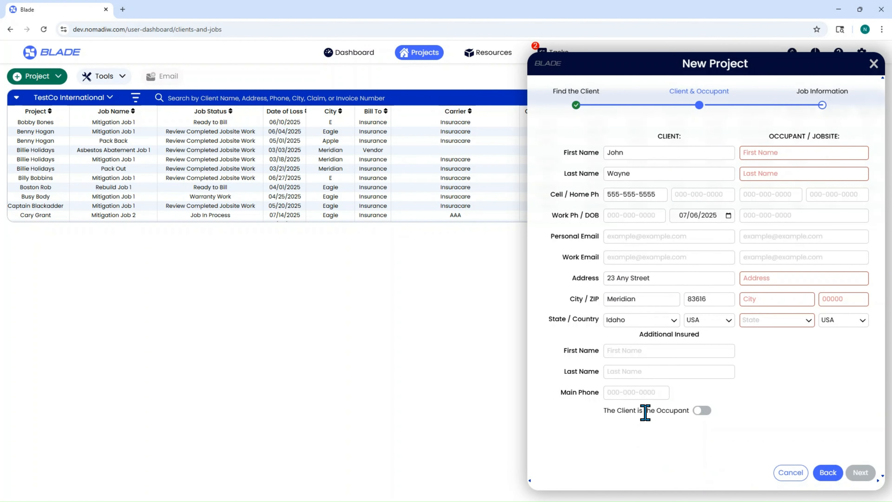
# Step: Mark the client as the occupant so the jobsite details are copied, and continue to the job information
pyautogui.click(702, 410)
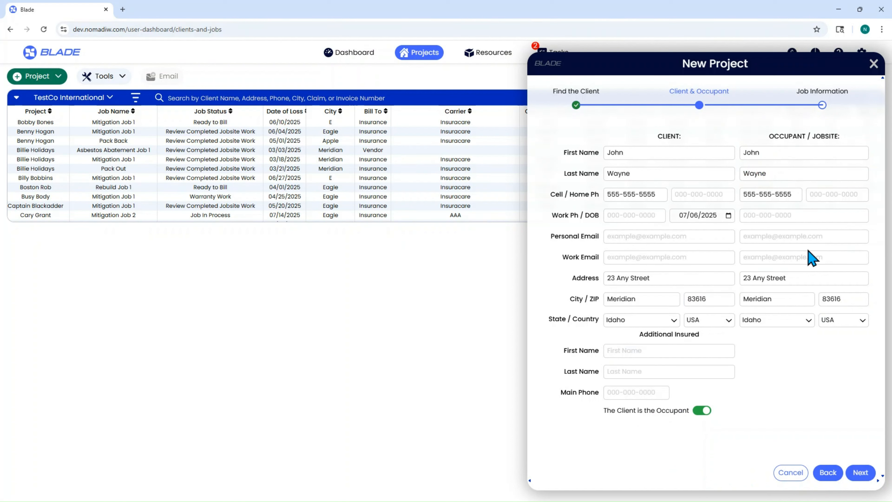
pyautogui.click(702, 410)
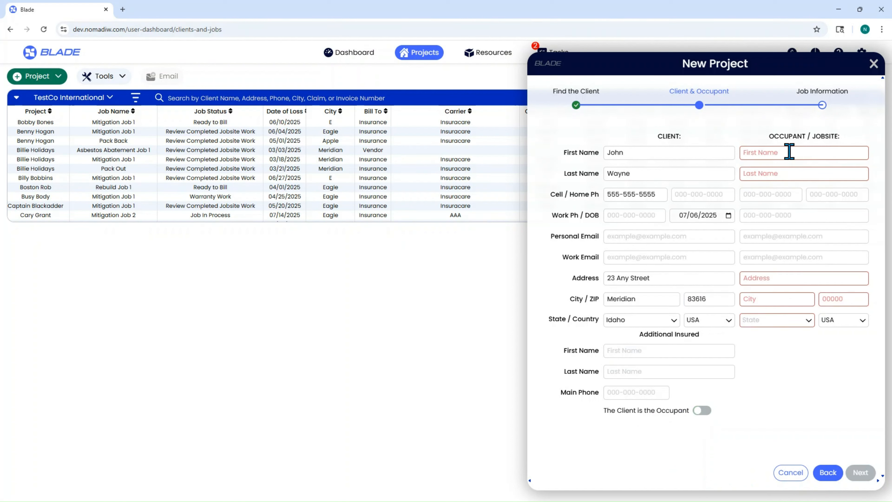
pyautogui.click(702, 410)
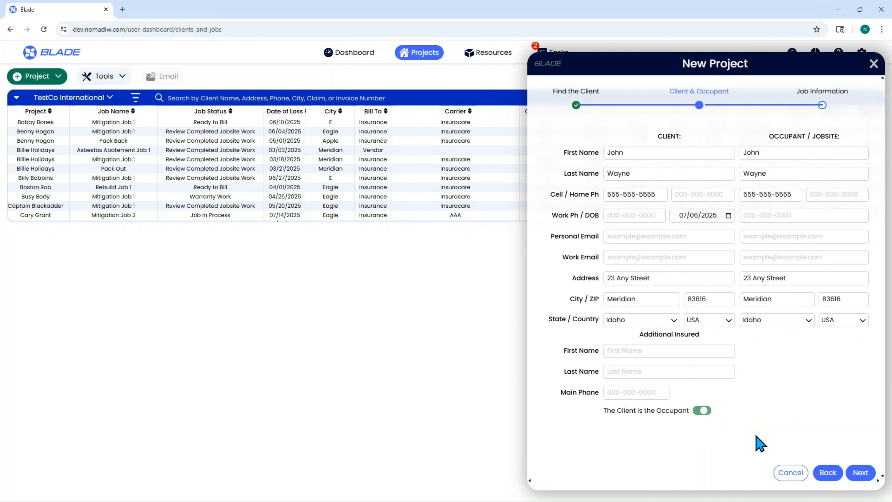
pyautogui.click(871, 481)
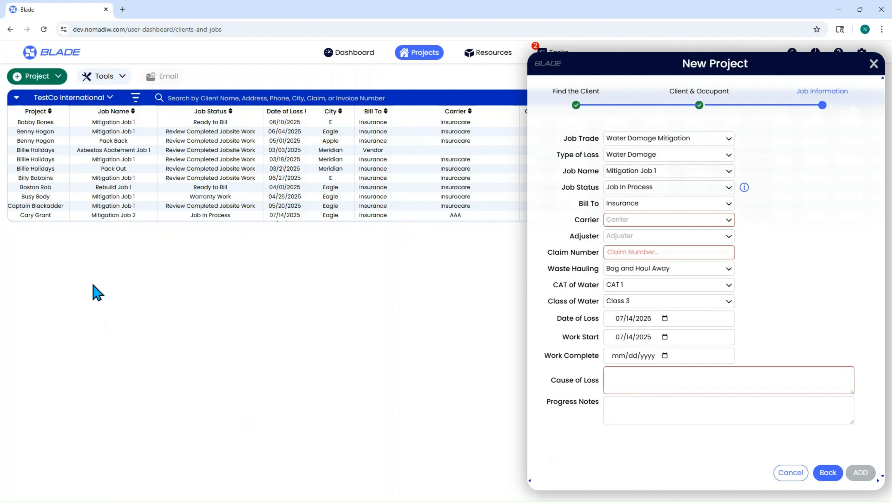
# Step: Examine the job parameters of Mitigation Job 1 in the second listed project, including its status, billing, key dates and jobsite fields
pyautogui.click(35, 132)
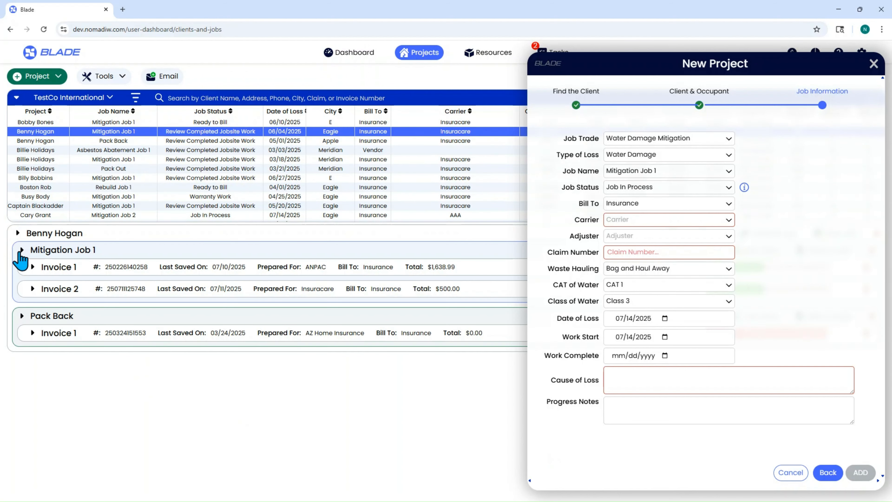
pyautogui.click(21, 250)
pyautogui.click(59, 266)
pyautogui.scroll(-2, 272, 384)
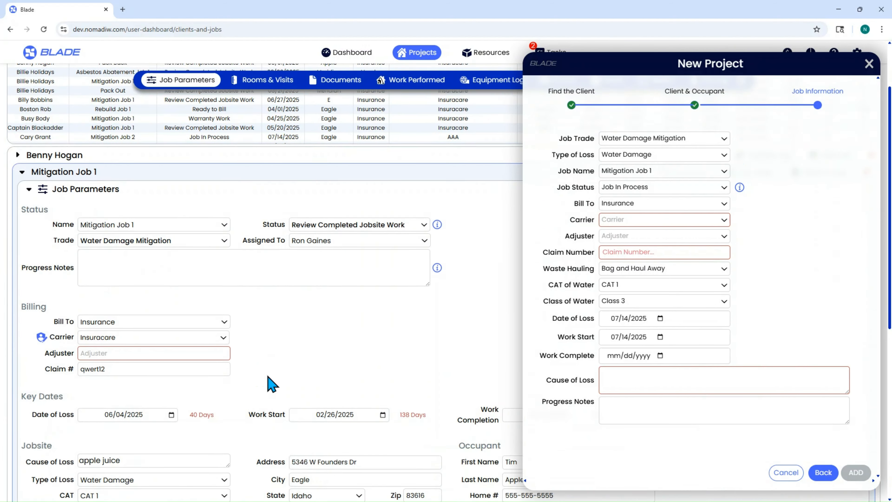
pyautogui.scroll(-4, 272, 384)
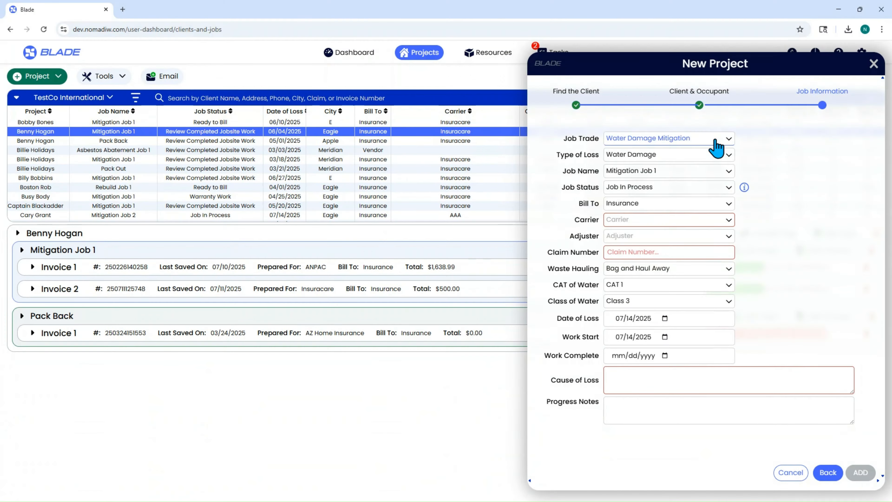
# Step: Review the available job trades and select Water Damage Mitigation for the new project
pyautogui.click(714, 140)
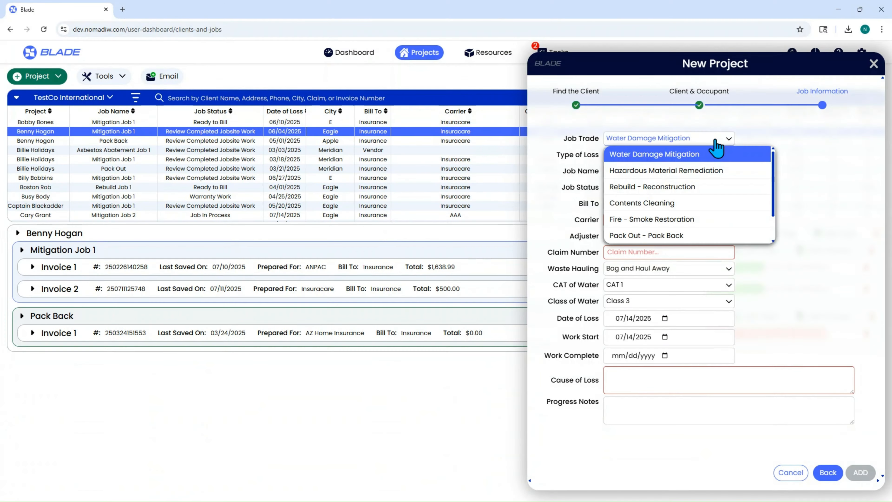
pyautogui.scroll(-1, 703, 235)
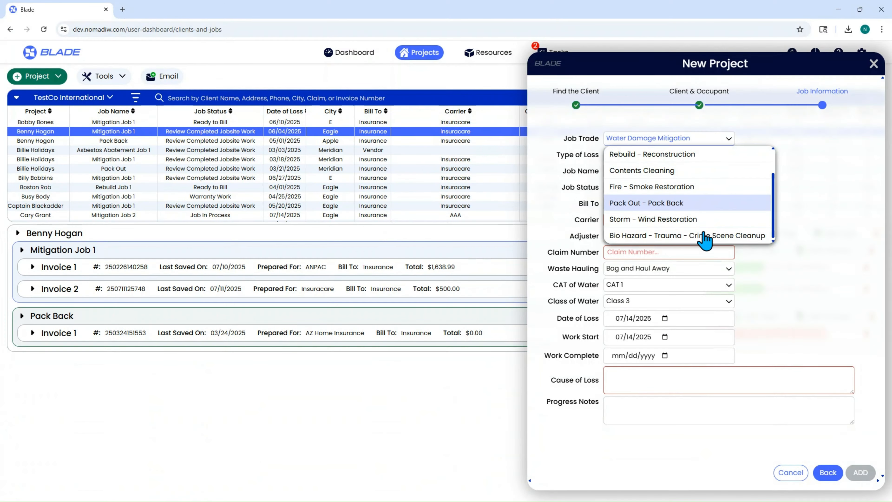
pyautogui.scroll(1, 701, 235)
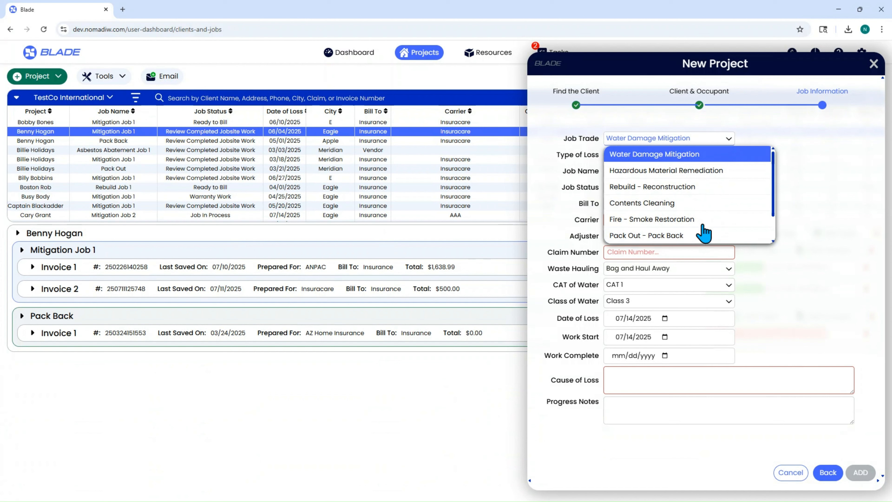
pyautogui.click(689, 156)
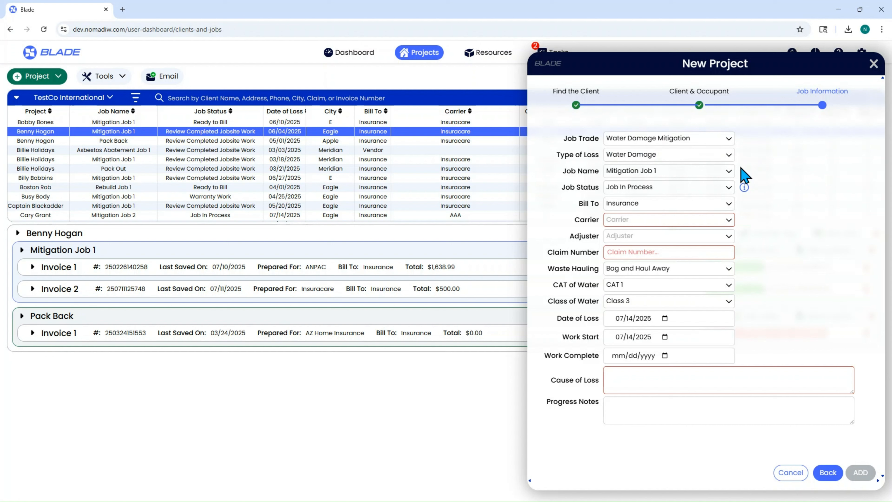
# Step: Set the type of loss to Wind Damage, and change it back to Water Damage
pyautogui.click(669, 158)
pyautogui.scroll(-5, 670, 197)
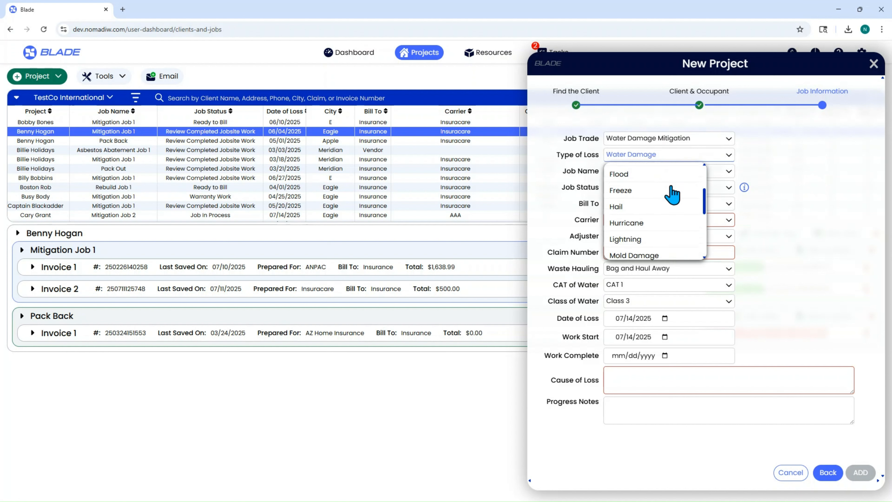
pyautogui.scroll(-2, 670, 201)
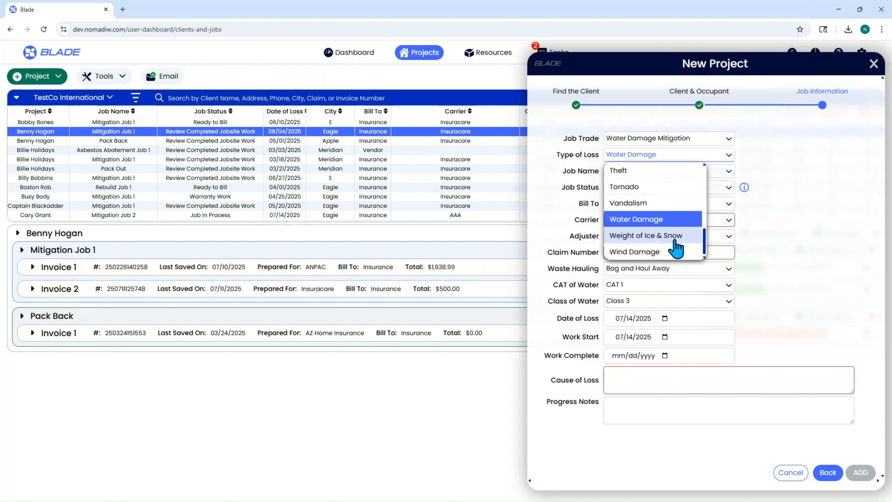
pyautogui.click(669, 253)
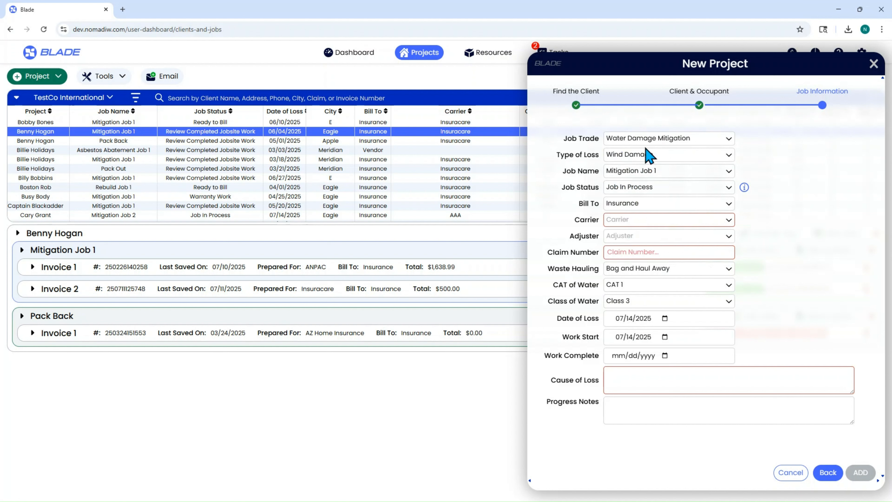
pyautogui.click(703, 154)
pyautogui.scroll(-7, 662, 216)
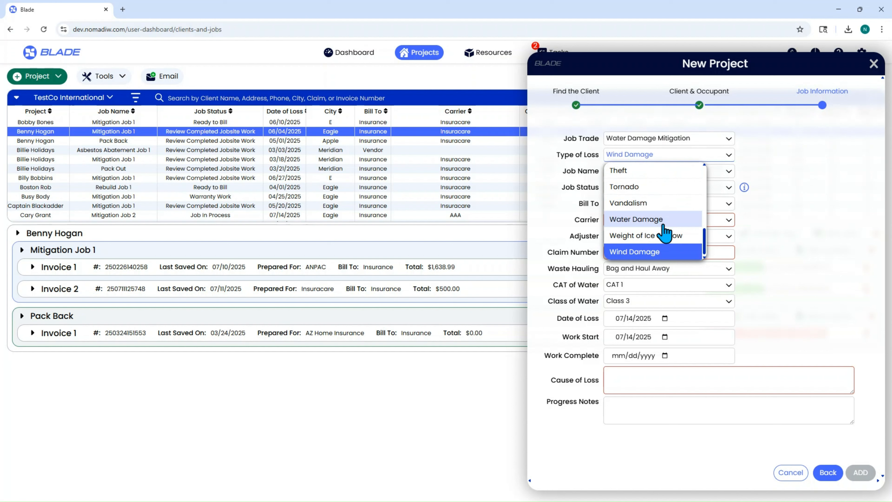
pyautogui.click(661, 219)
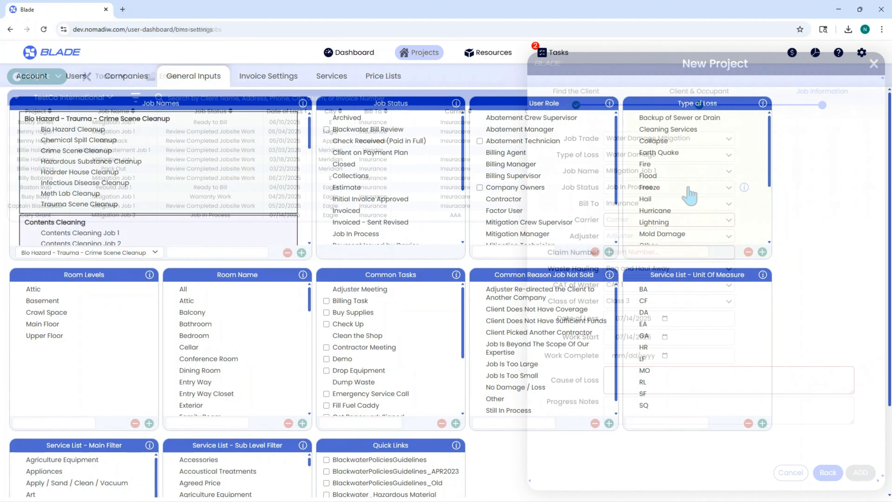
# Step: Compare the job names offered for Water Damage Mitigation and Hazardous Material Remediation, and return the job trade to Water Damage Mitigation
pyautogui.click(672, 172)
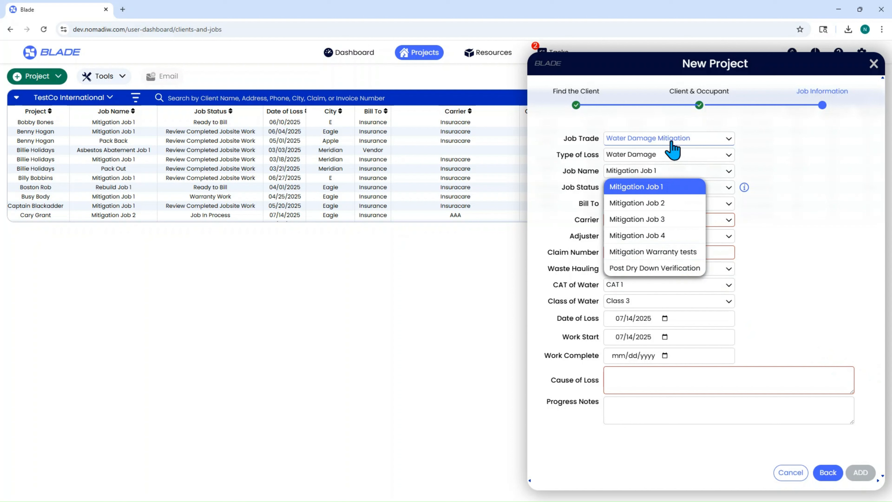
pyautogui.click(671, 140)
pyautogui.click(679, 170)
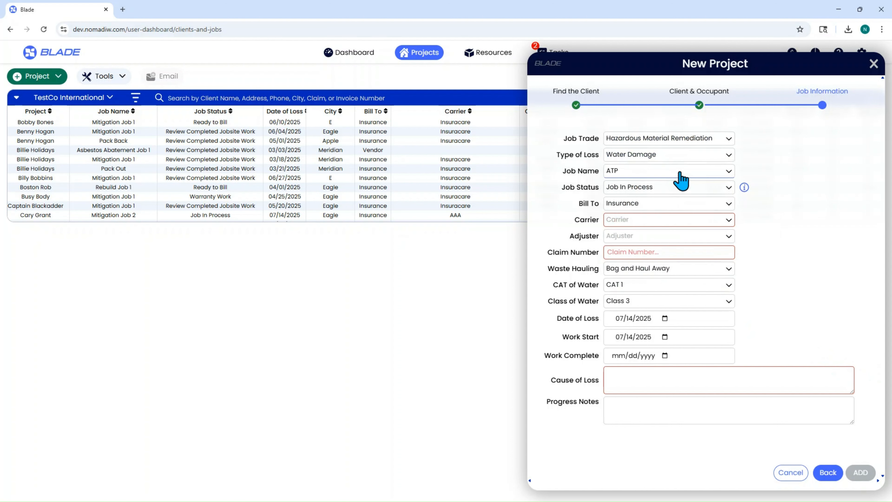
pyautogui.click(681, 180)
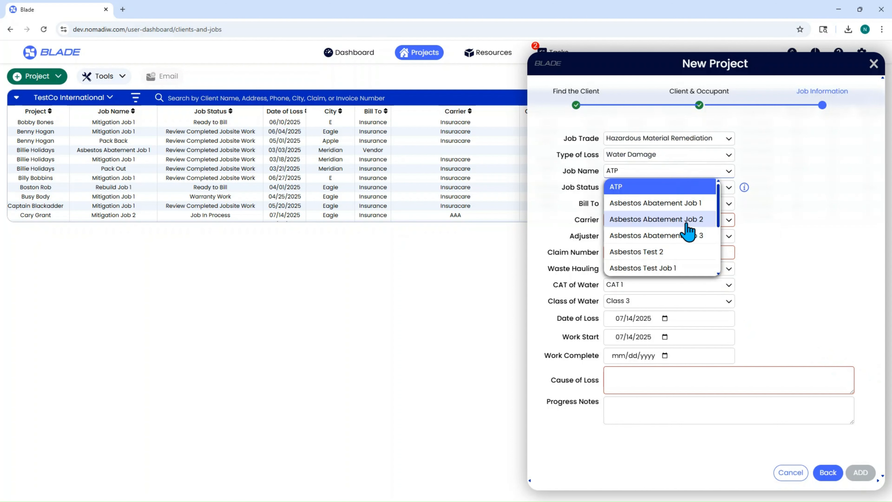
pyautogui.click(677, 144)
pyautogui.click(680, 154)
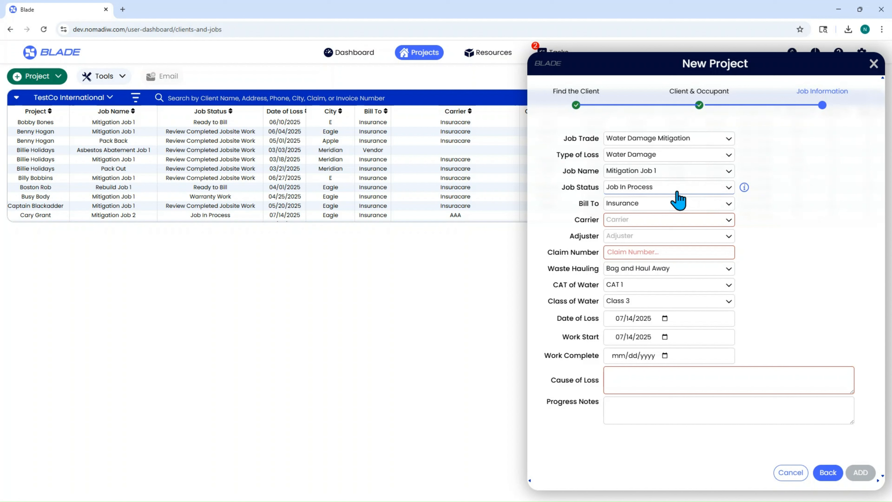
# Step: Set the new job's status to Ready to Bill
pyautogui.click(660, 190)
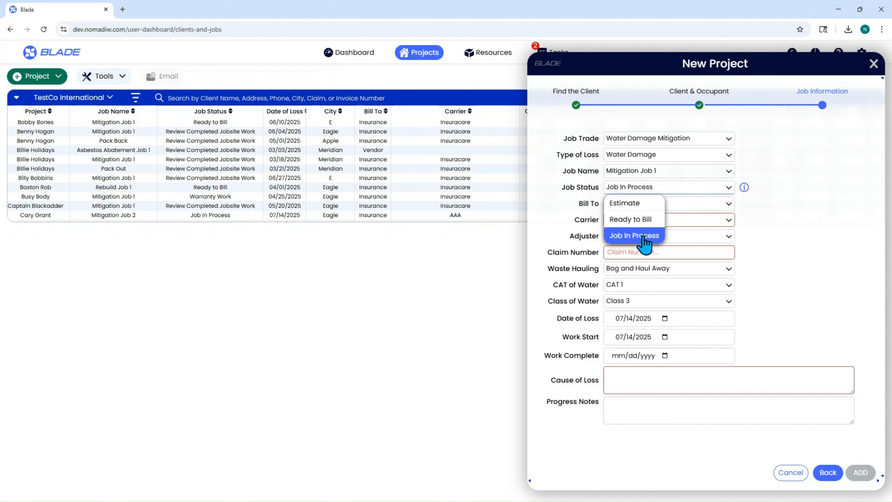
pyautogui.click(645, 219)
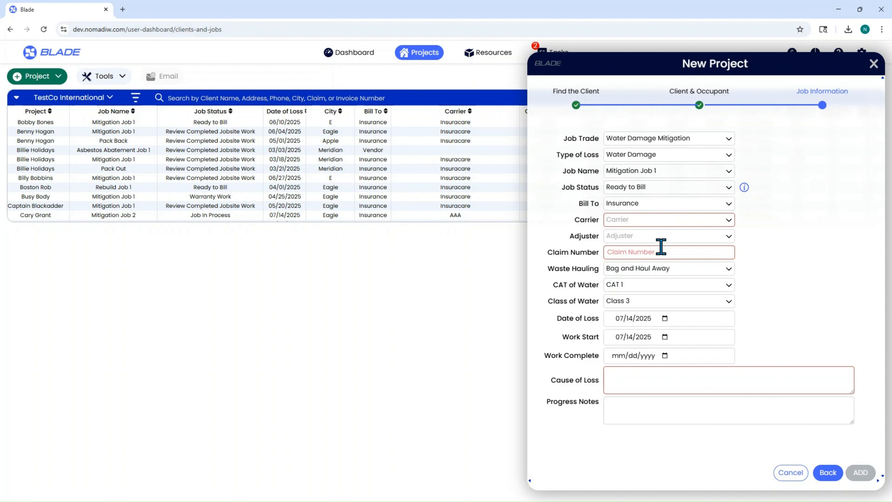
# Step: Keep the job billed to Insurance and select American Family as the carrier
pyautogui.click(649, 208)
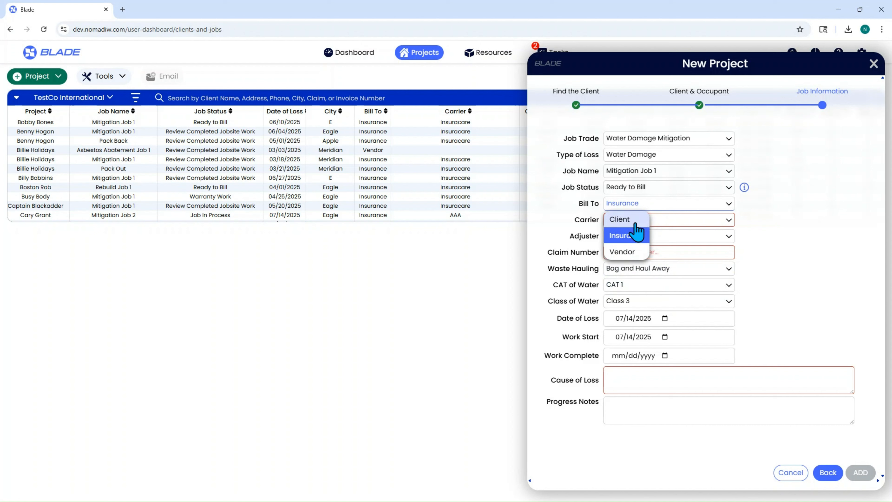
pyautogui.click(640, 240)
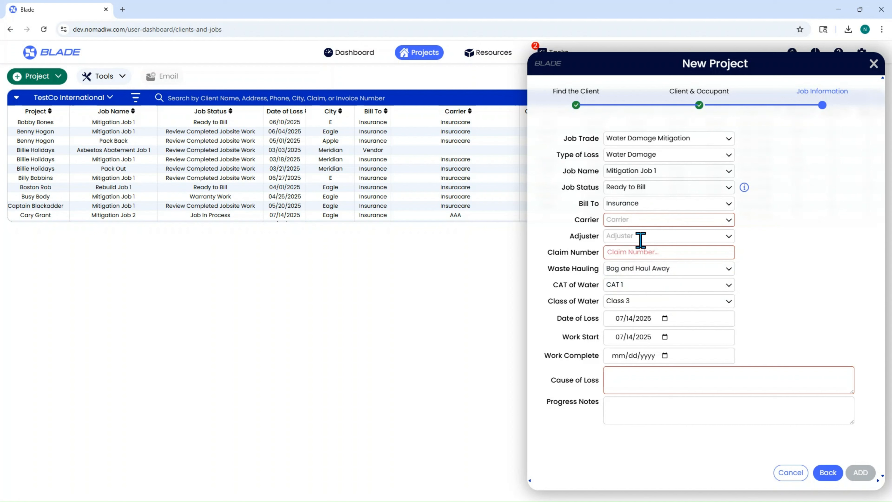
pyautogui.click(638, 221)
pyautogui.scroll(-3, 647, 273)
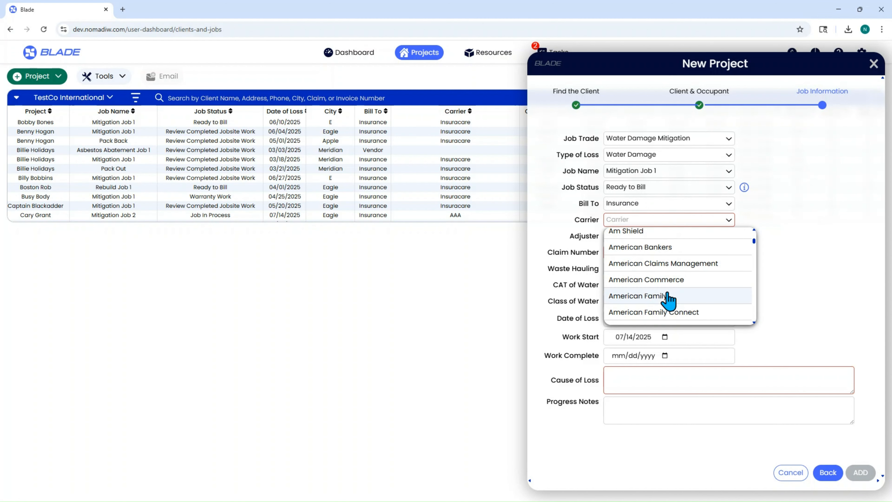
pyautogui.click(638, 296)
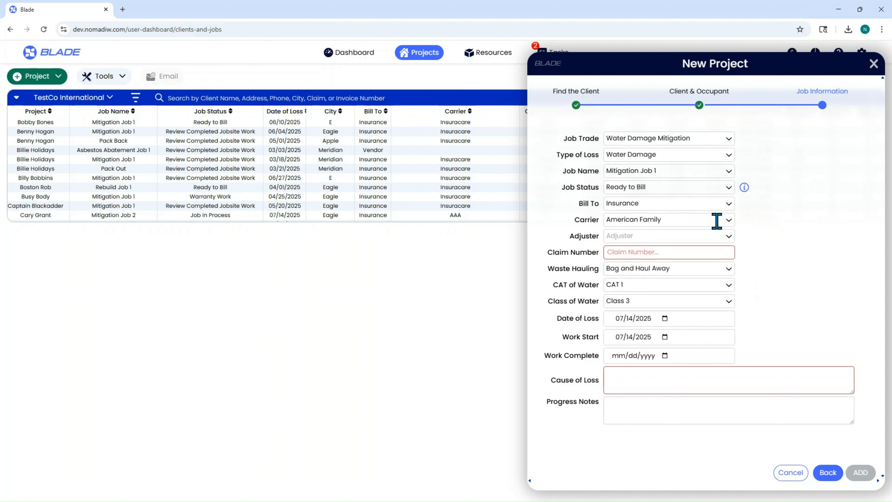
# Step: Select an adjuster for the insurance claim and enter the claim number
pyautogui.click(643, 235)
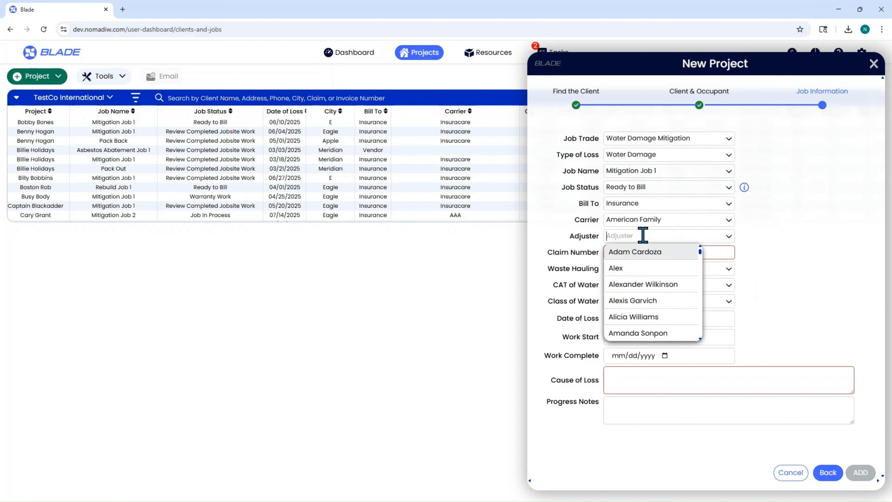
pyautogui.scroll(-3, 669, 306)
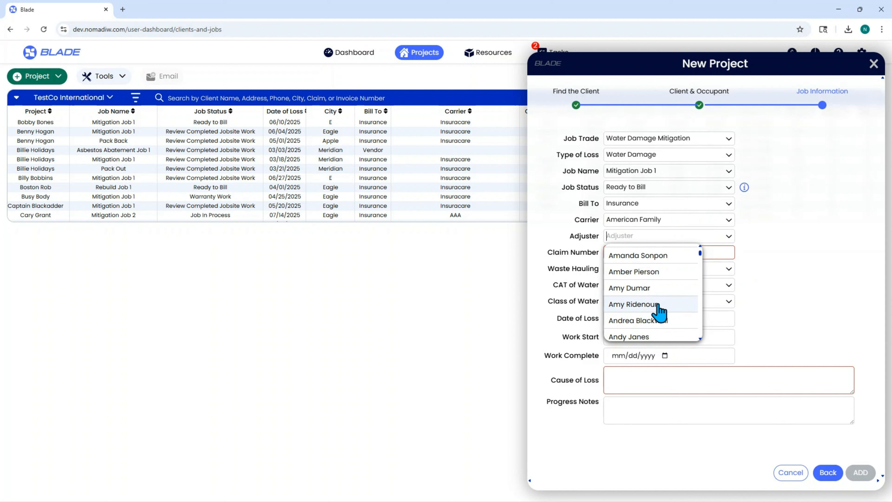
pyautogui.click(656, 304)
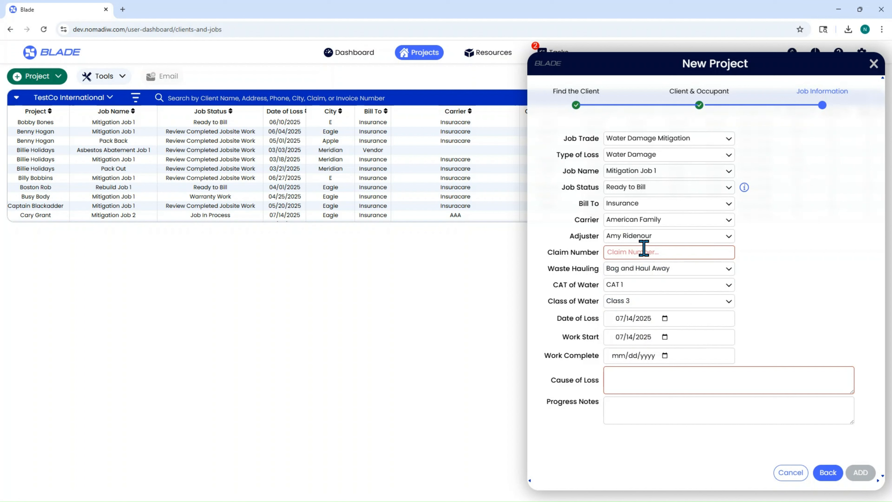
pyautogui.write('DHDHD78')
# Step: Bill the job to the vendor Three Aces HVAC and keep Bag and Haul Away as the waste hauling method
pyautogui.click(644, 207)
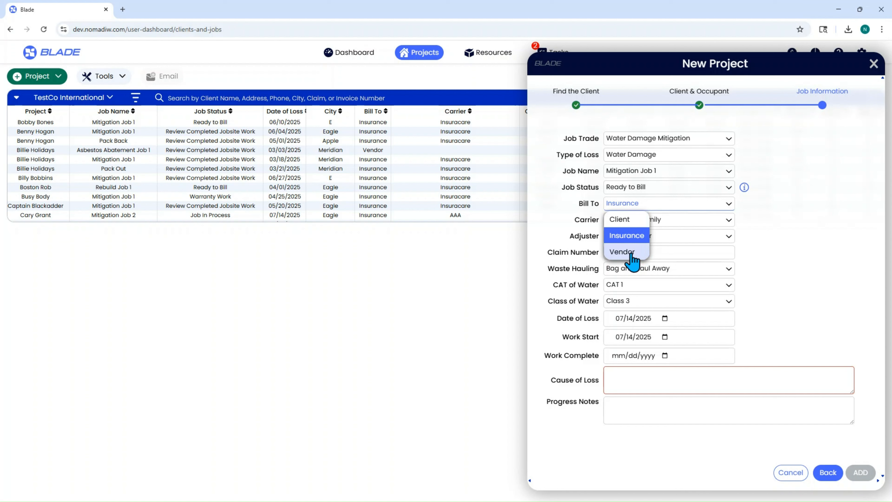
pyautogui.click(622, 251)
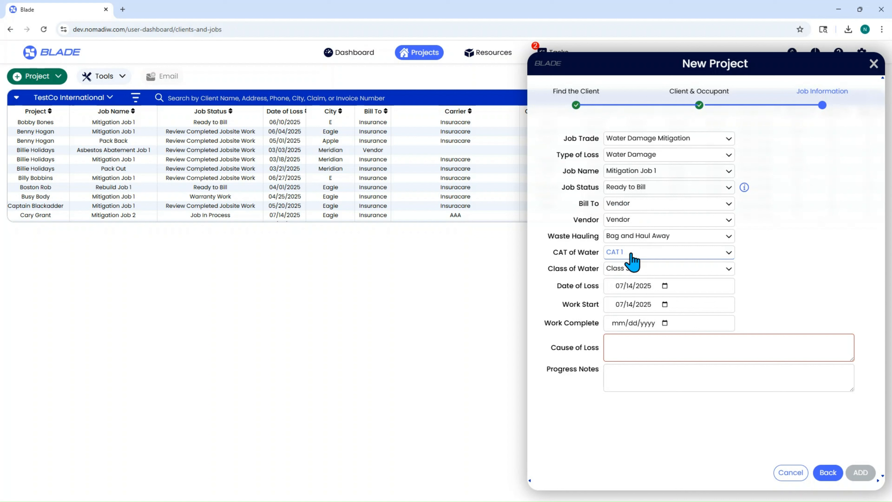
pyautogui.click(629, 220)
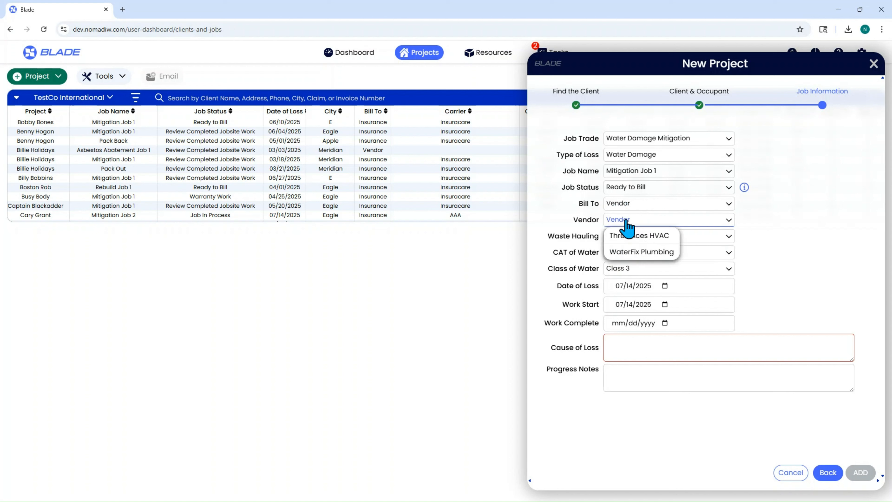
pyautogui.click(639, 235)
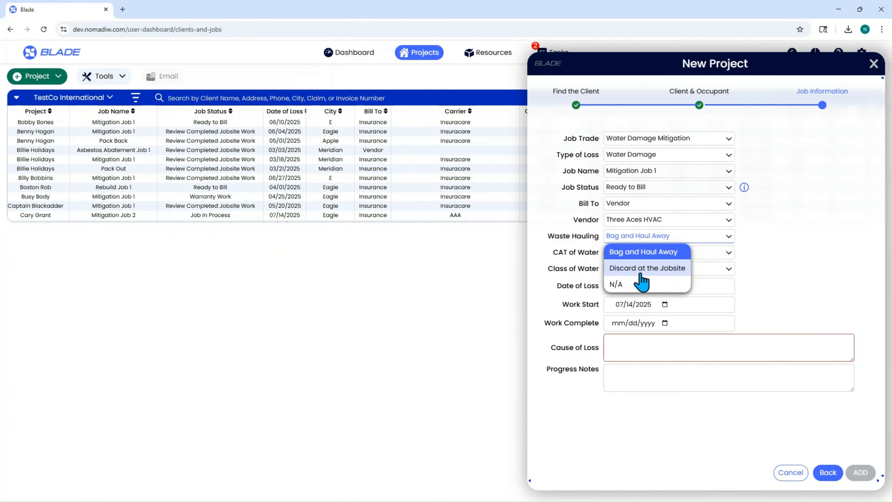
pyautogui.click(654, 253)
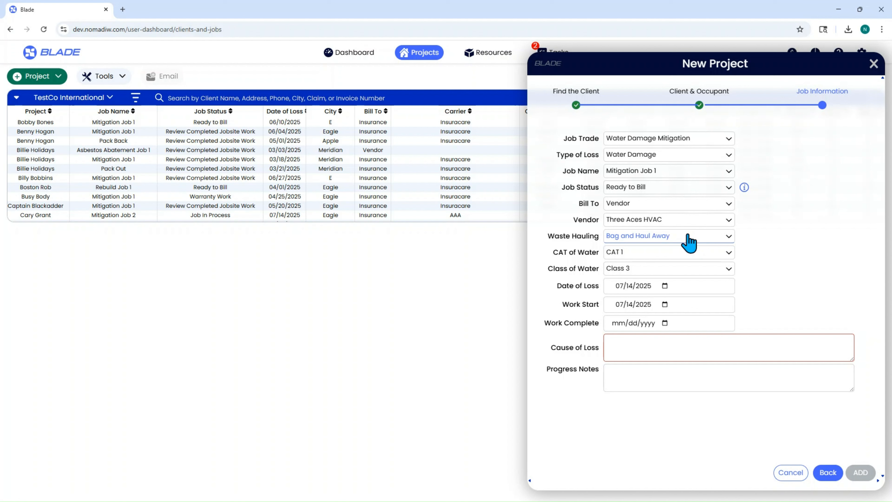
# Step: Try CAT 2 for the category of water, return it to CAT 1, and keep the class of water at Class 3
pyautogui.click(656, 252)
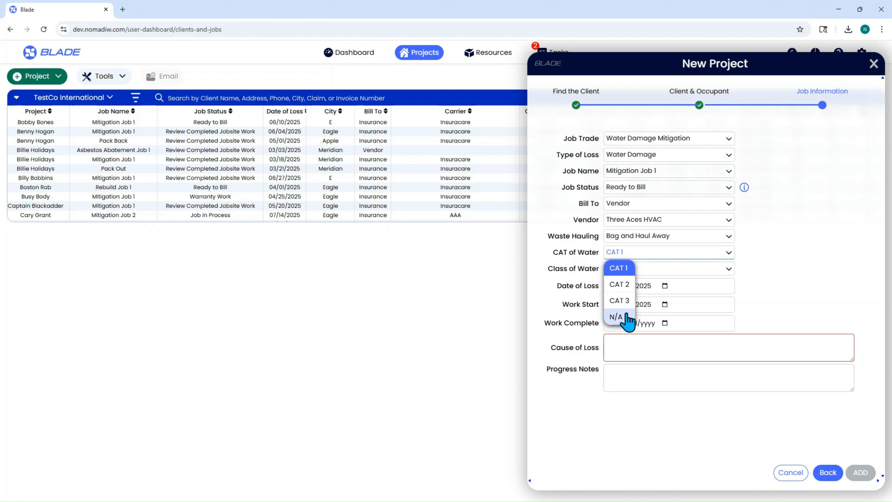
pyautogui.click(629, 285)
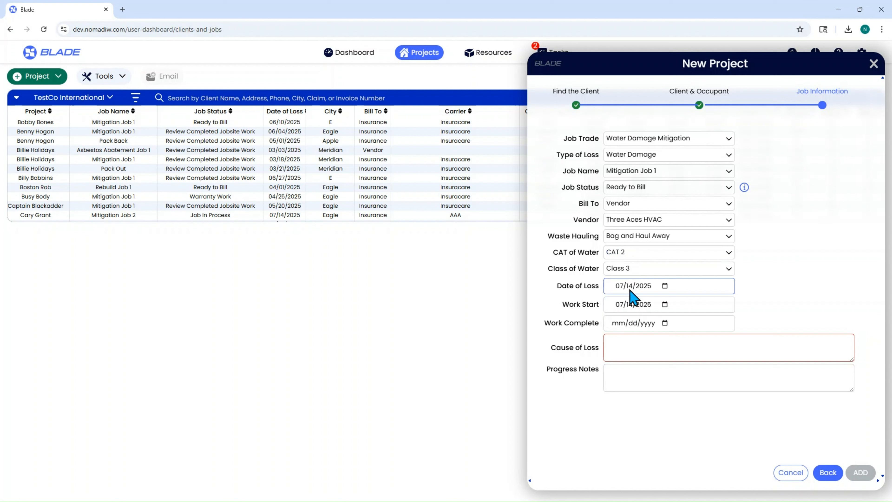
pyautogui.click(628, 252)
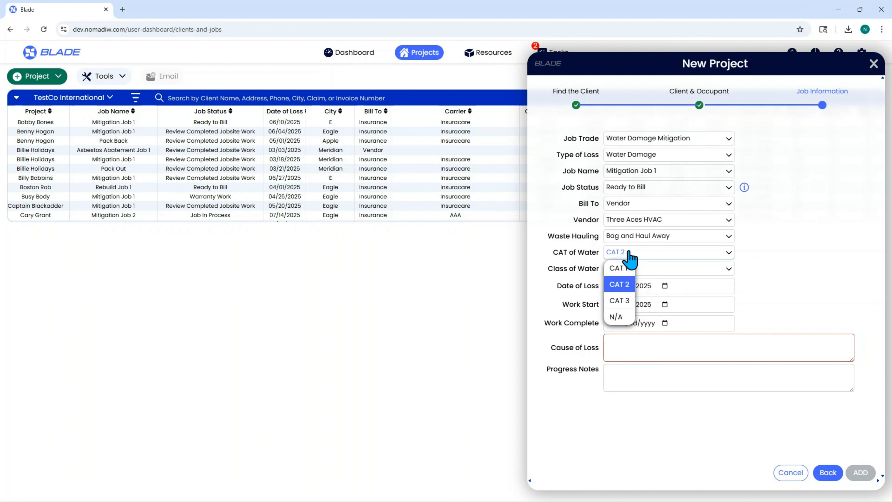
pyautogui.click(619, 268)
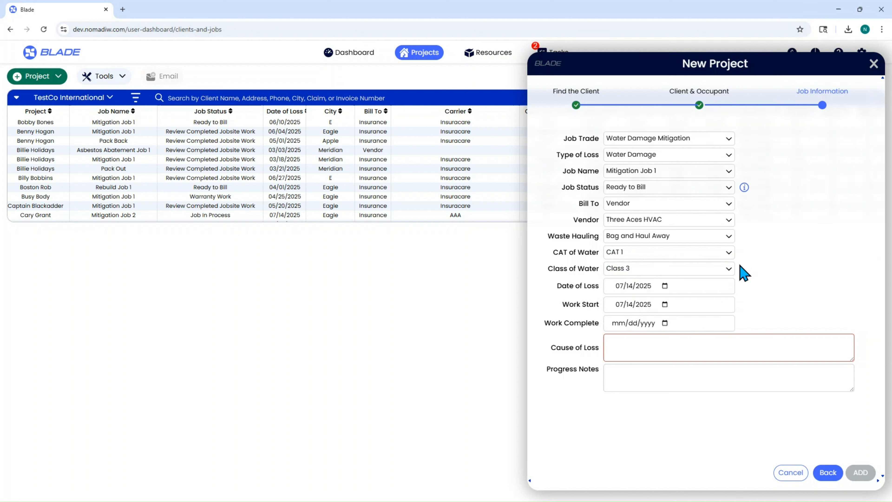
pyautogui.click(678, 268)
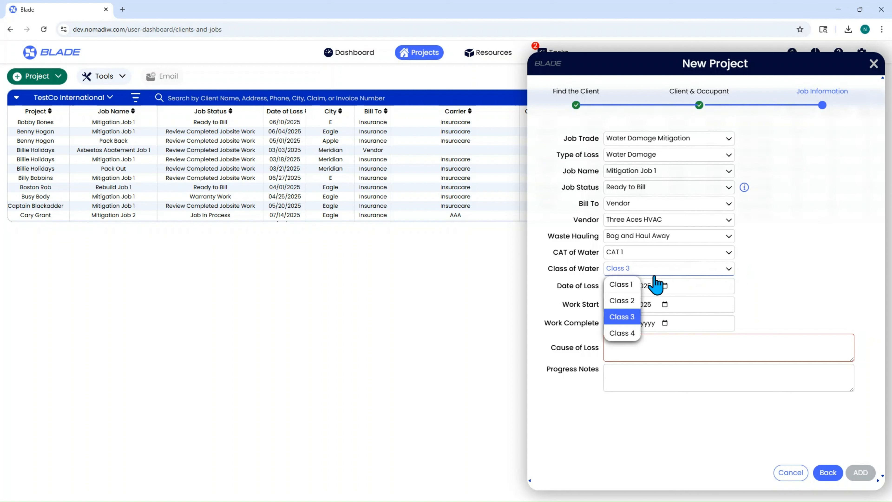
pyautogui.click(631, 319)
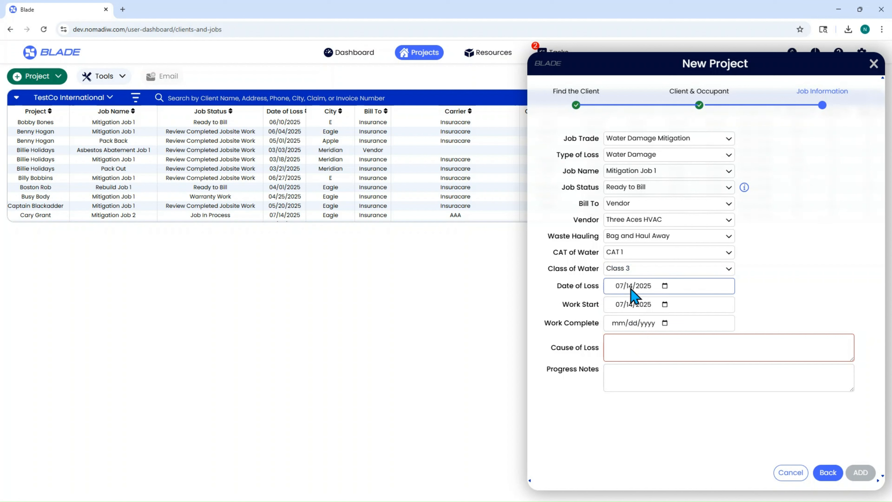
# Step: Add the project with loss and start dates 07/09/2025, completion date 07/14/2025, and cause "Pin hole leak in the supply line to the laundry room wash sink."
pyautogui.click(634, 308)
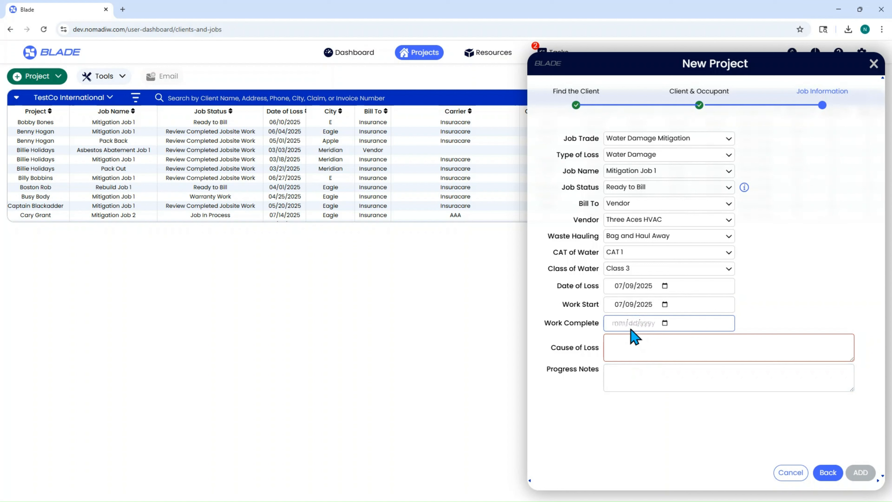
pyautogui.click(615, 343)
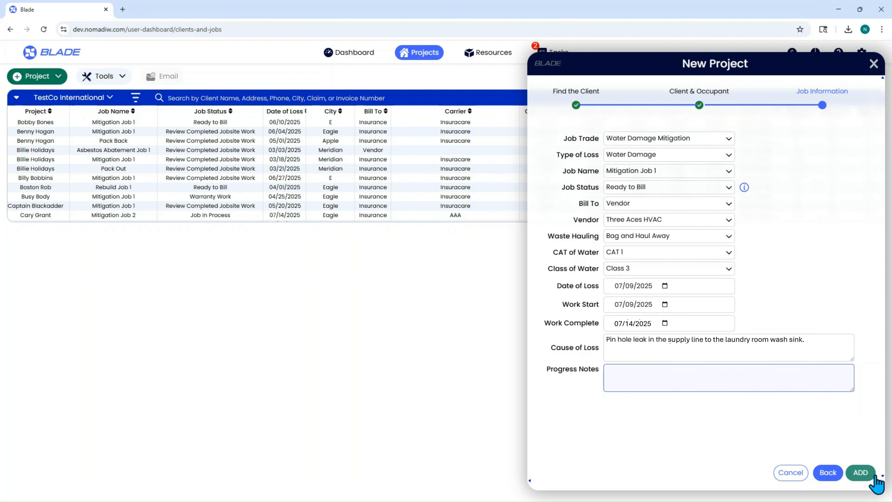
pyautogui.click(861, 472)
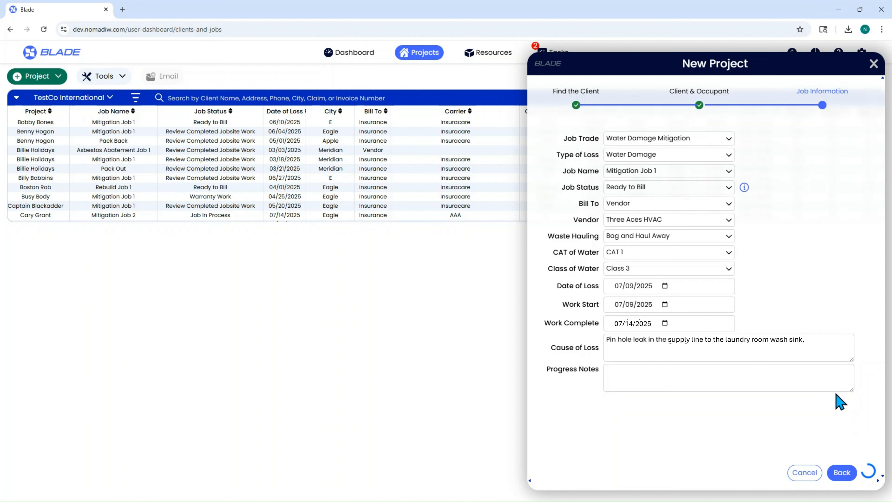